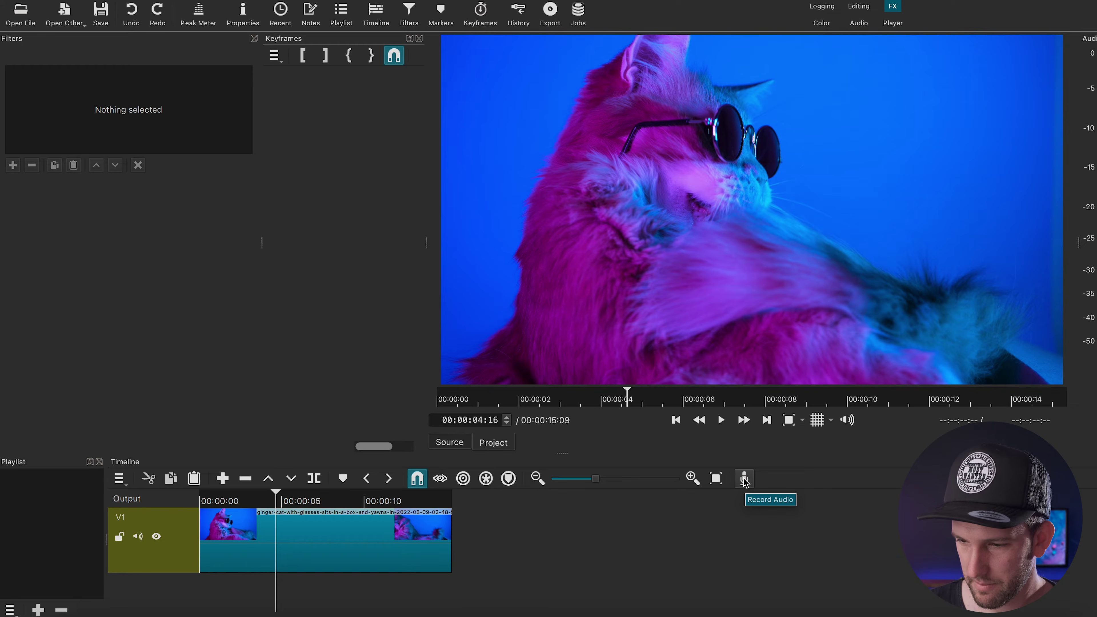
Record a voiceover onto an audio track starting at 00:00:04:16 and stop it around 00:00:11:06.
click(745, 479)
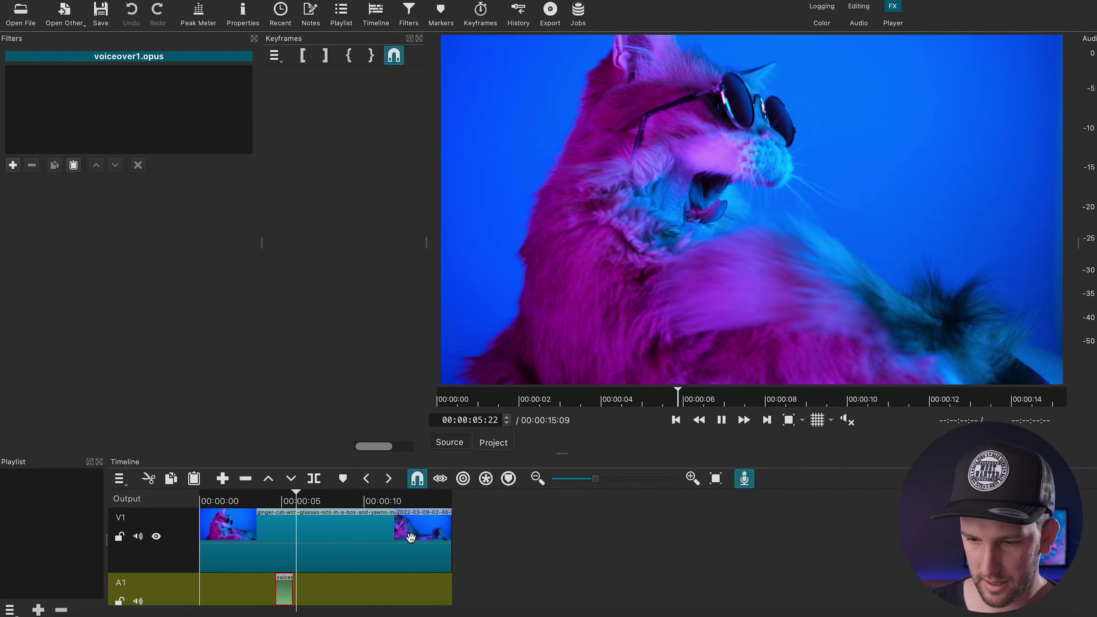
scroll(410, 537, down, 1)
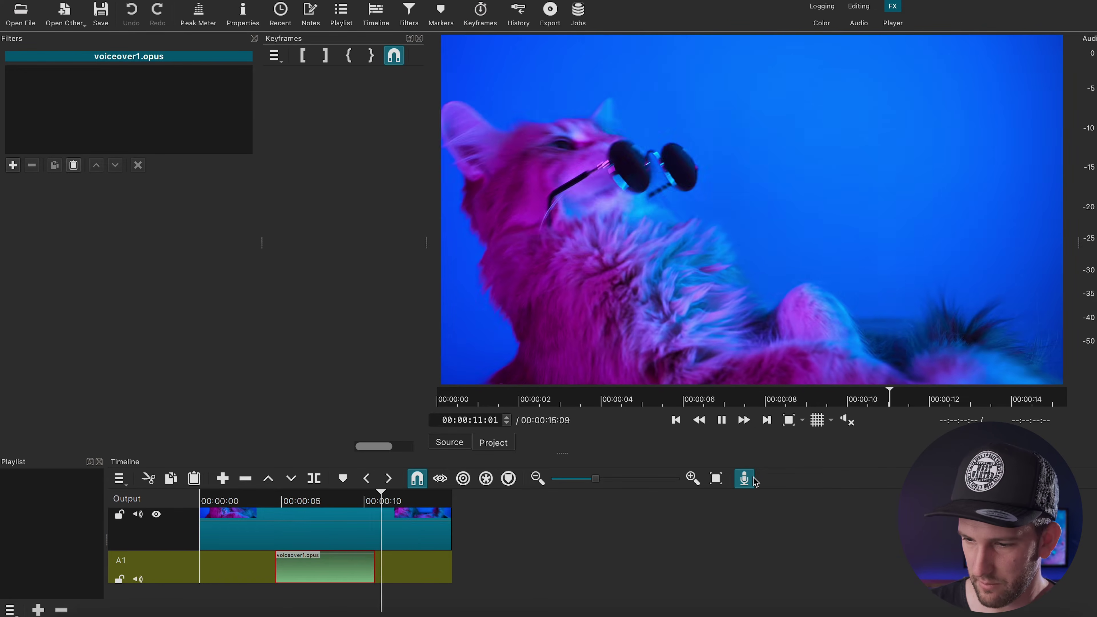
key(space)
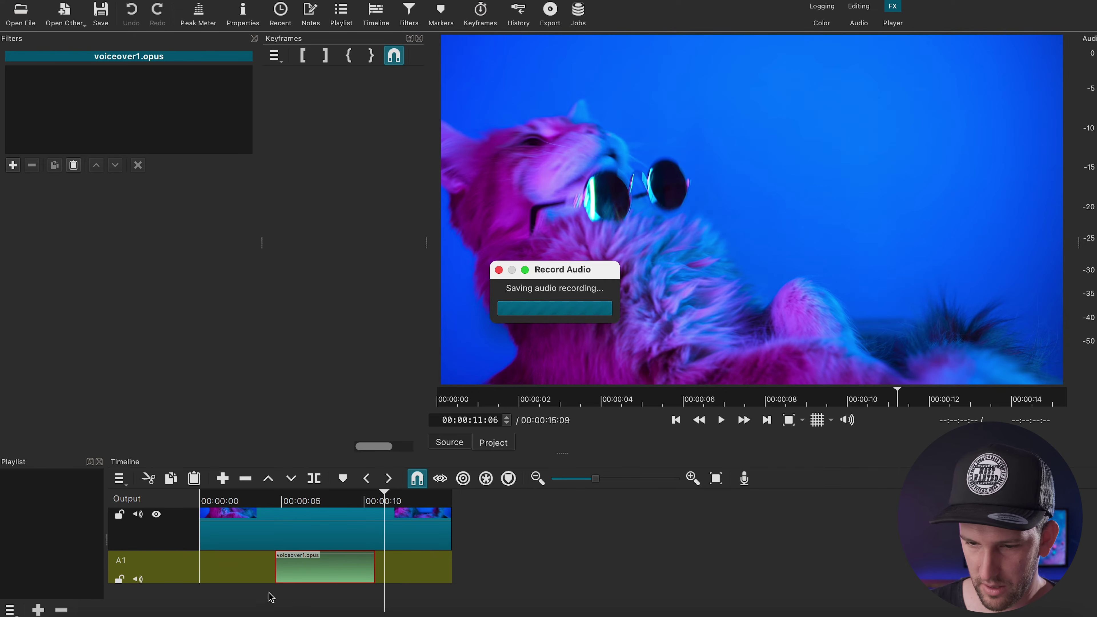
Play back the recorded voiceover from its beginning.
click(276, 501)
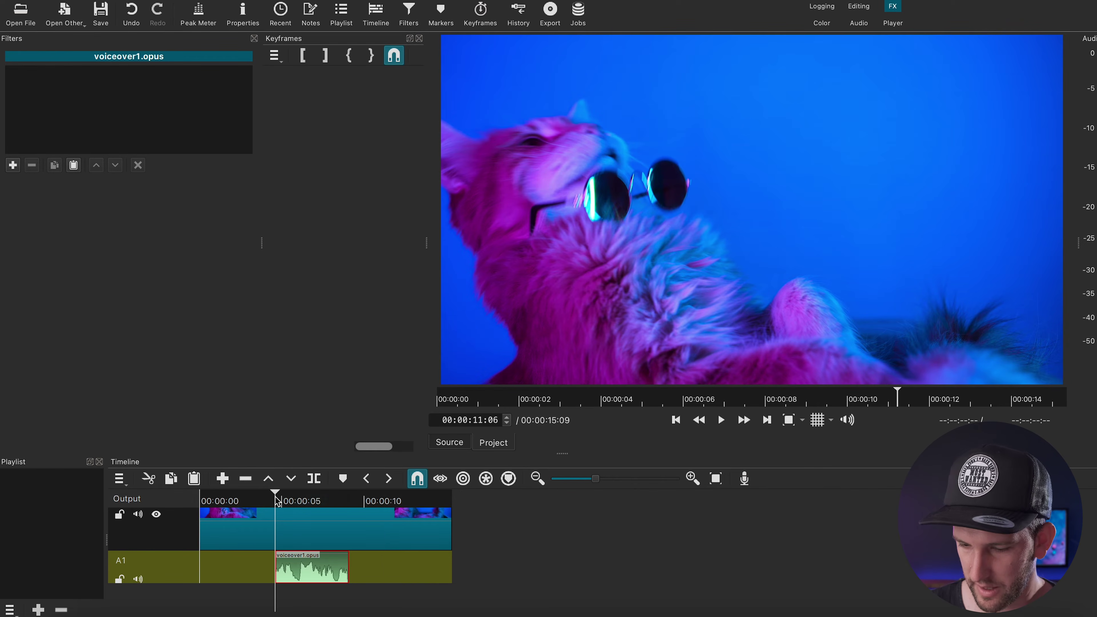
key(XF86AudioRaiseVolume)
key(space)
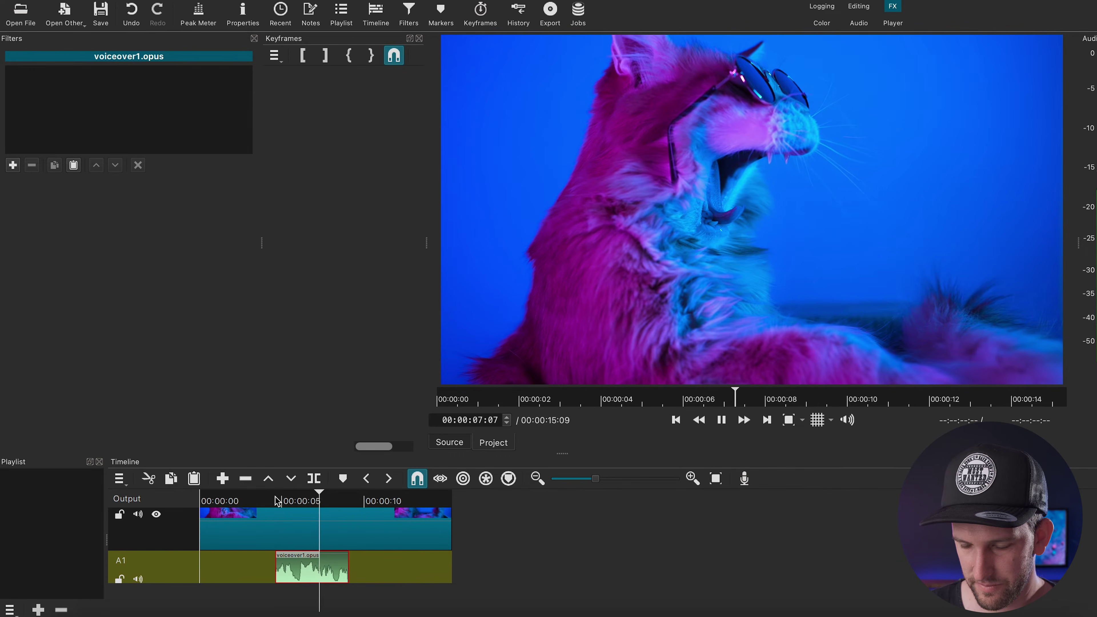
key(space)
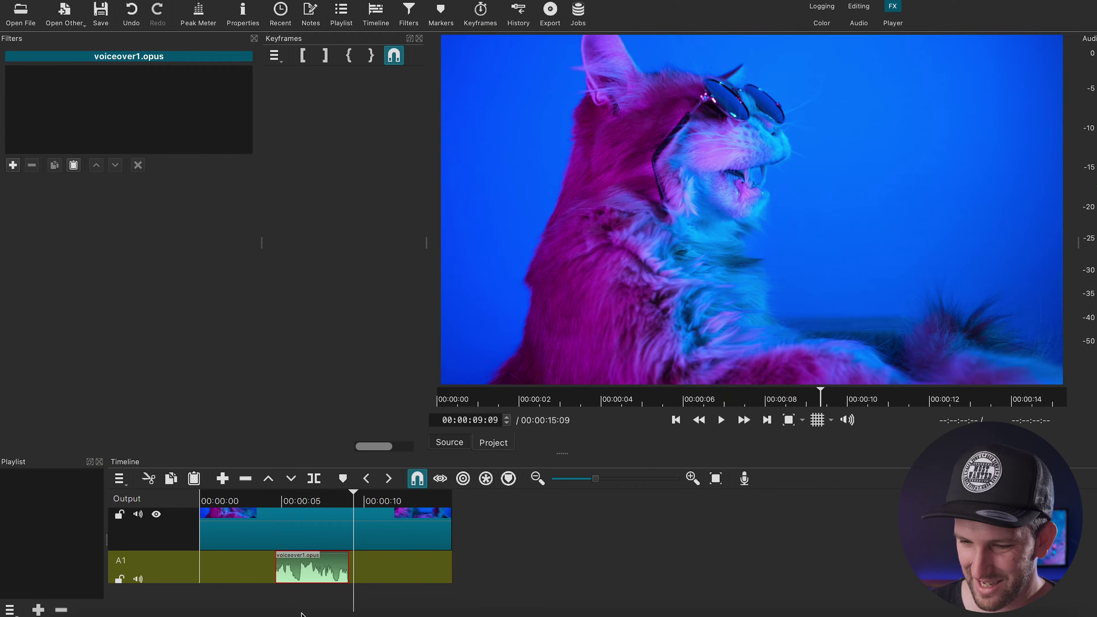
Delete the voiceover clip and select the cat video clip with the playhead at about 00:00:01:15.
key(Delete)
click(226, 499)
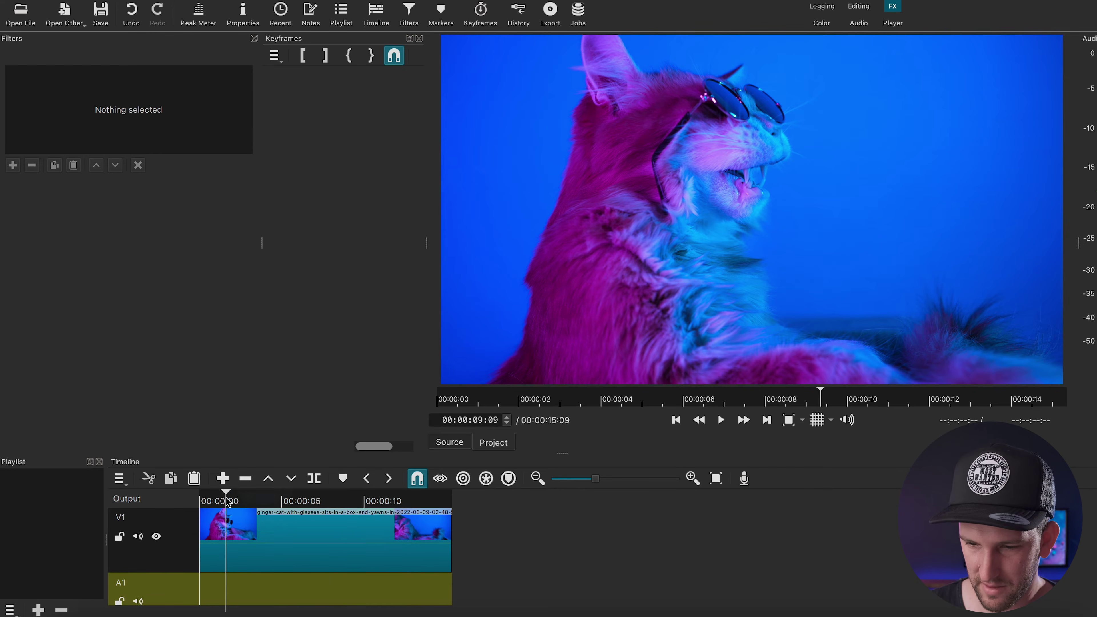
key(Up)
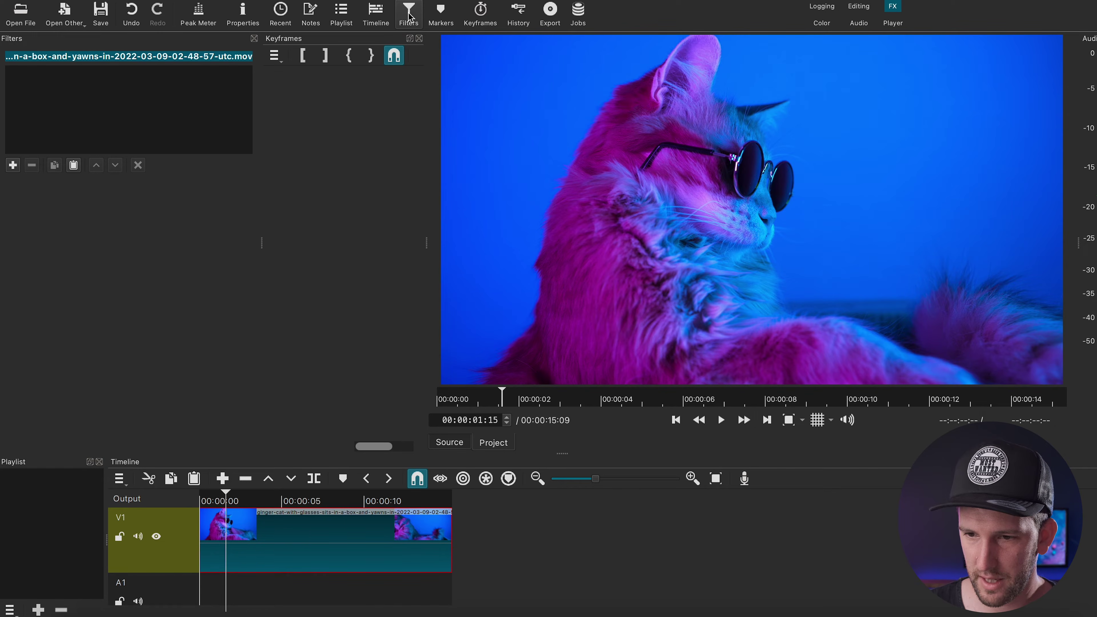
Switch through the Editing, FX, Color, Audio and Player workspace layouts to compare their arrangements.
click(451, 17)
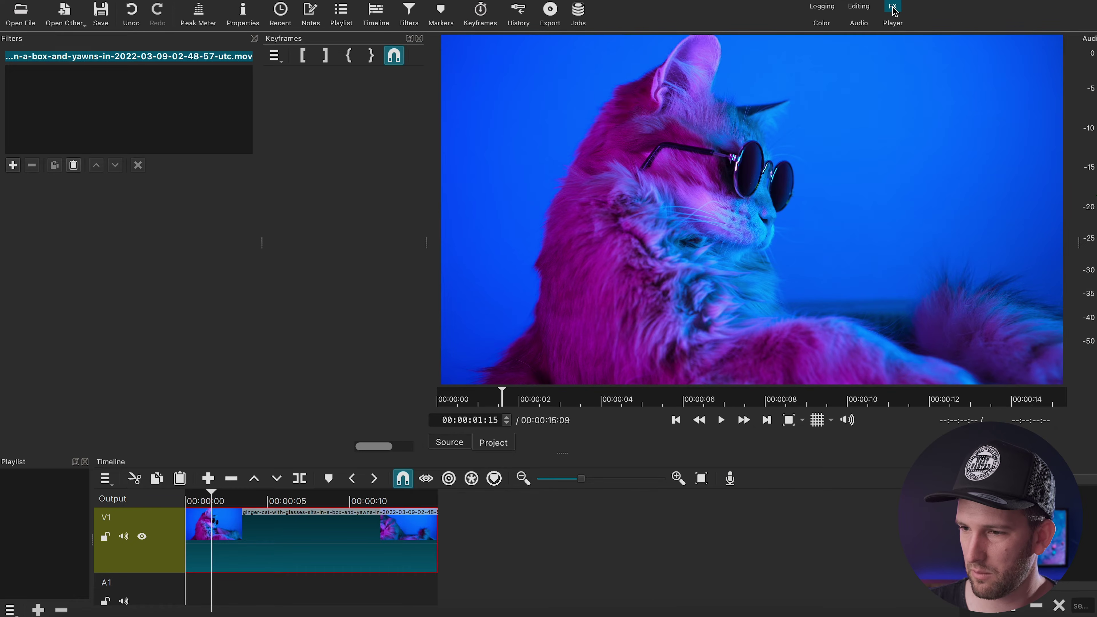
click(860, 8)
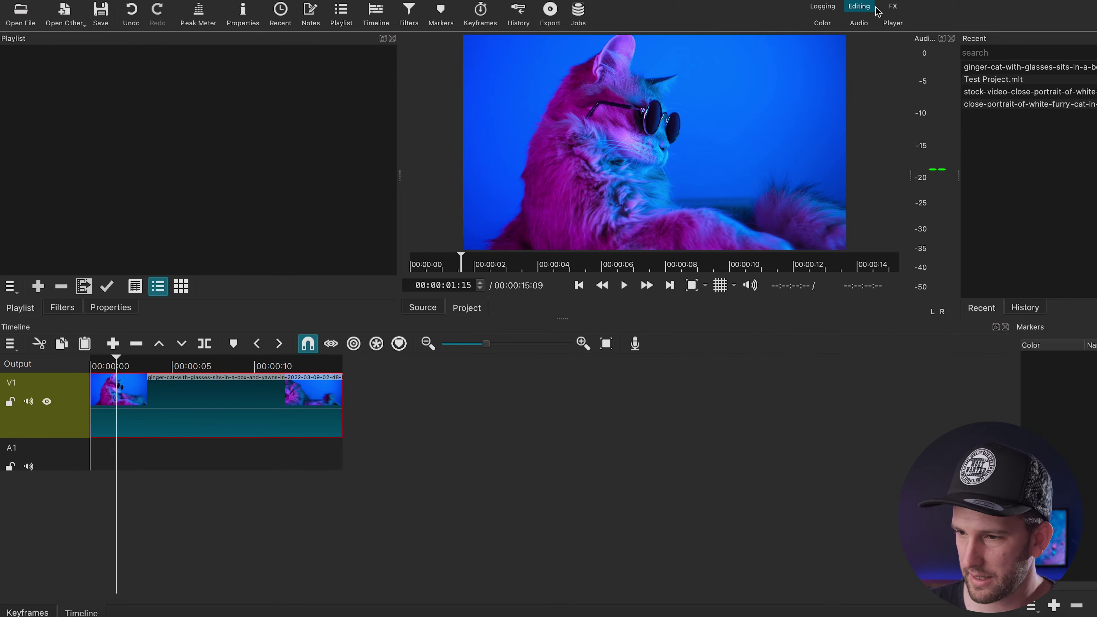
click(893, 6)
click(822, 22)
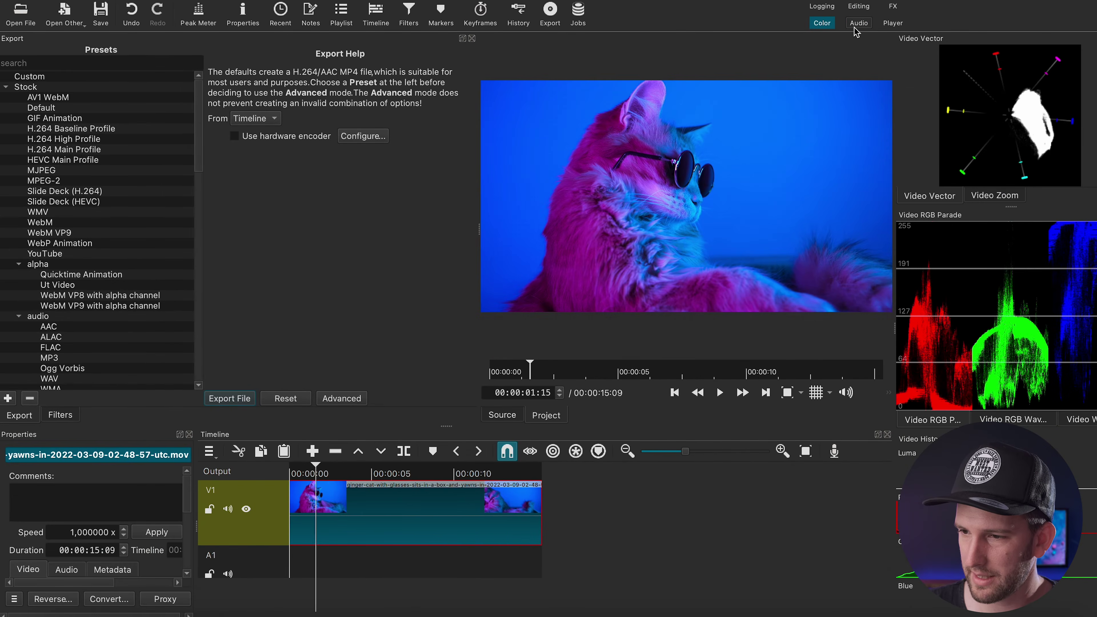
click(858, 24)
click(893, 23)
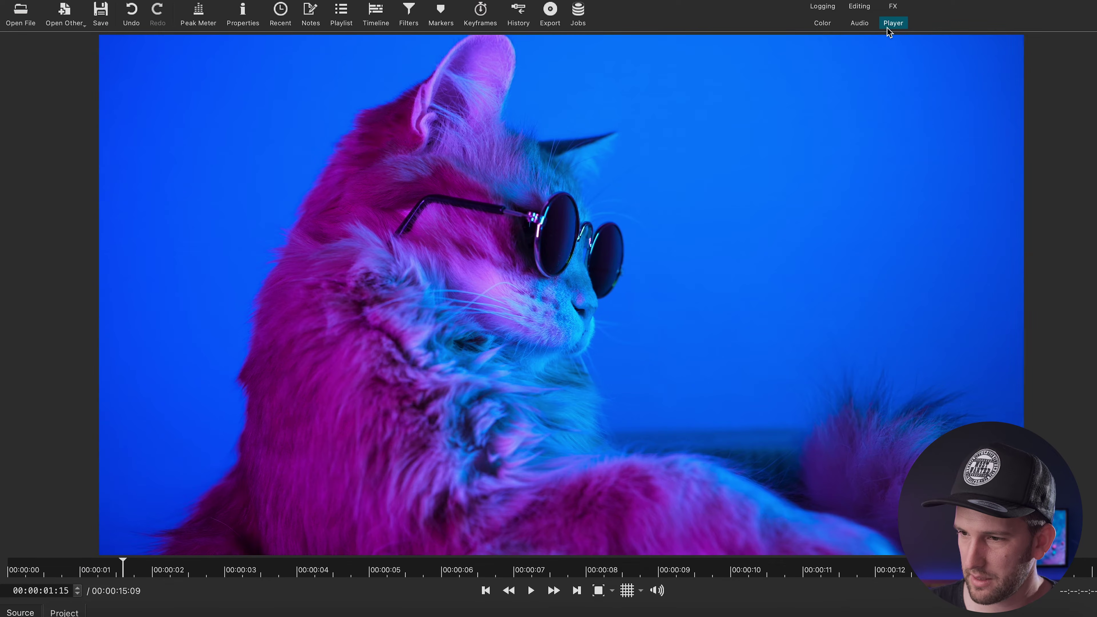
click(859, 23)
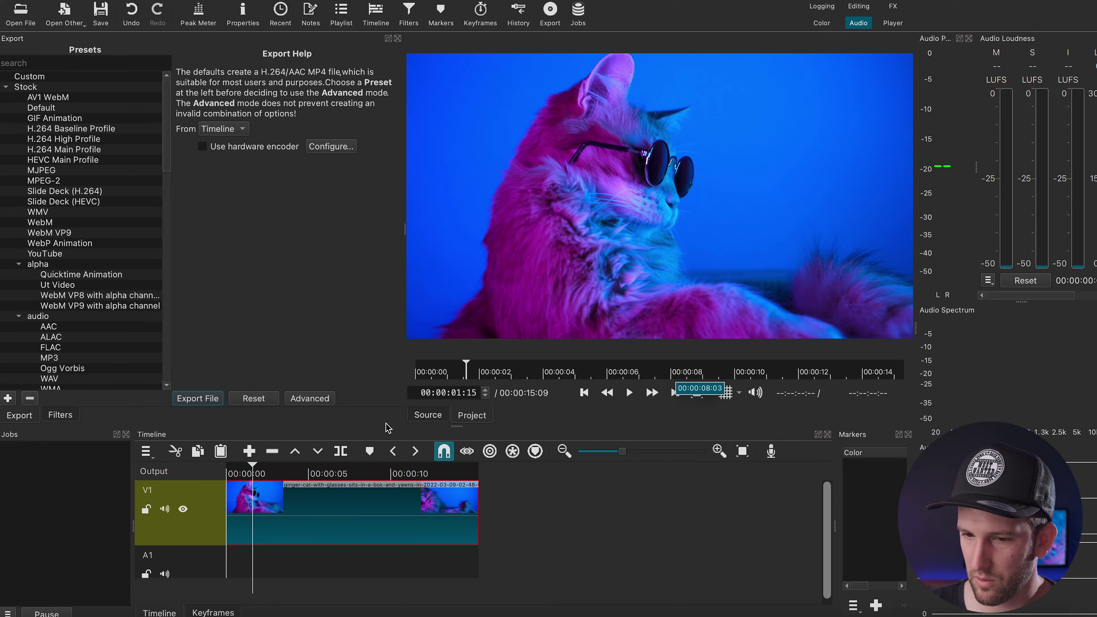
Return to the Color layout and examine the available export presets.
click(822, 23)
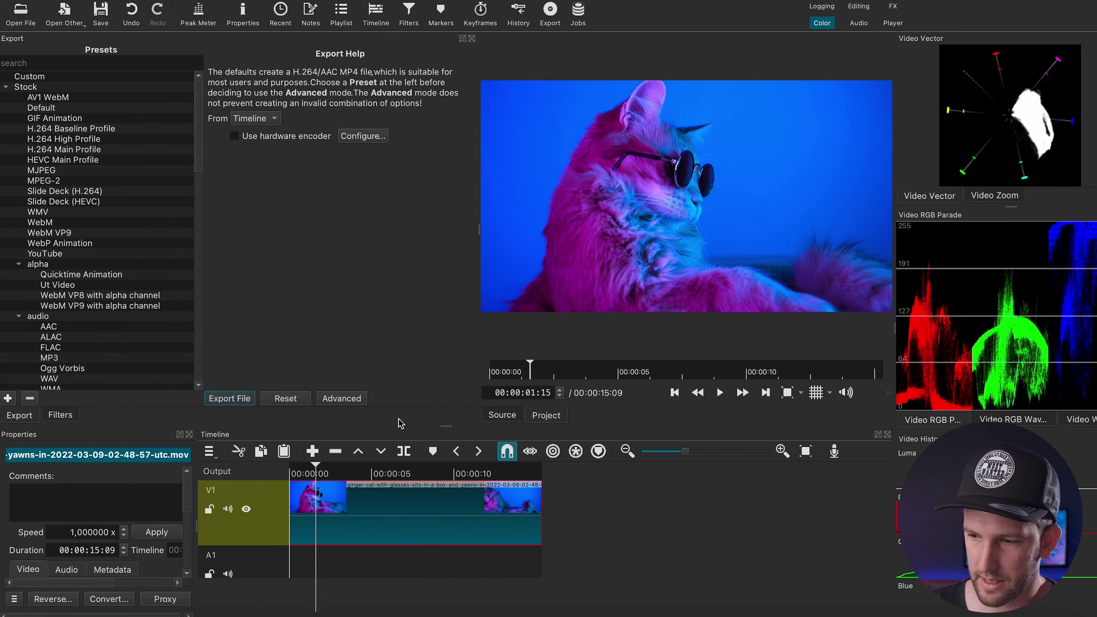
scroll(135, 253, down, 10)
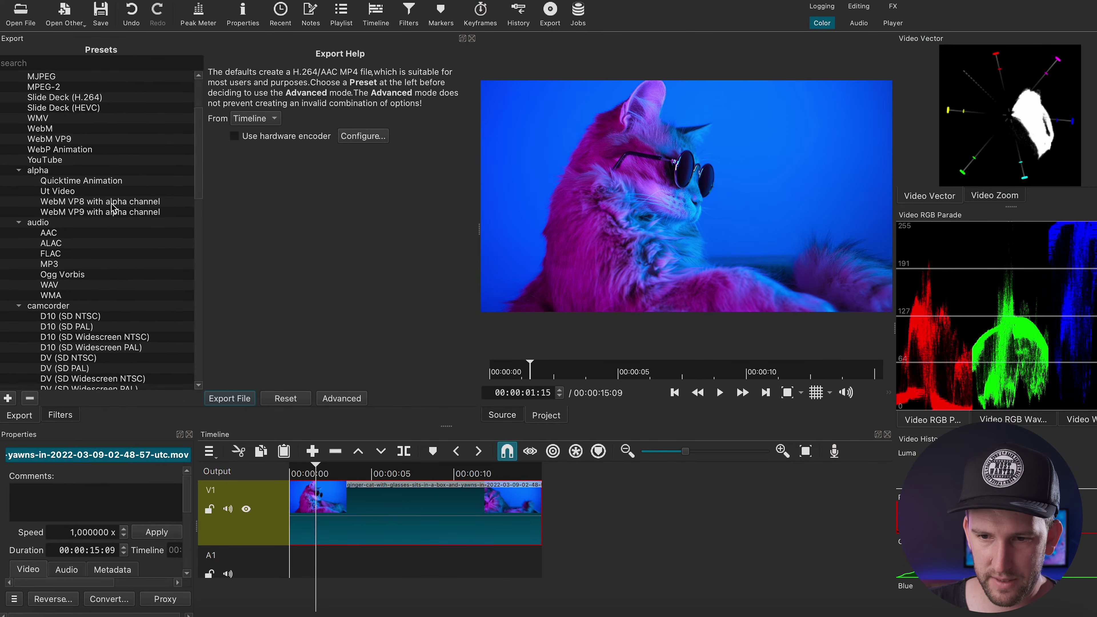
scroll(111, 207, up, 10)
scroll(47, 237, down, 1)
scroll(44, 199, up, 1)
click(40, 162)
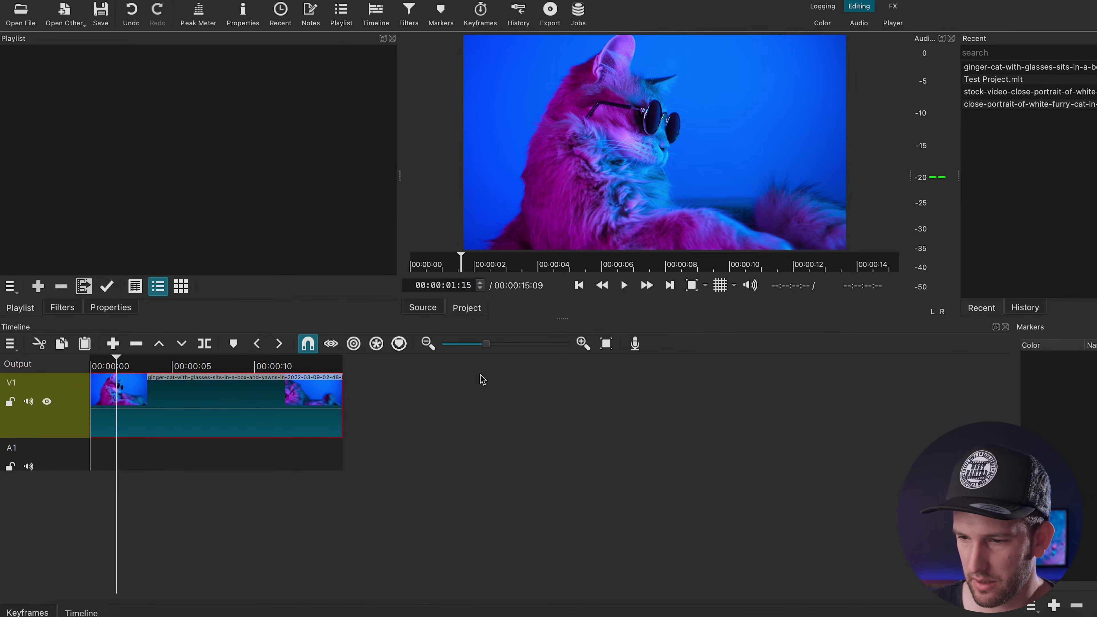
Switch to the FX layout and add the Size, Position & Rotate filter to the cat clip.
click(893, 7)
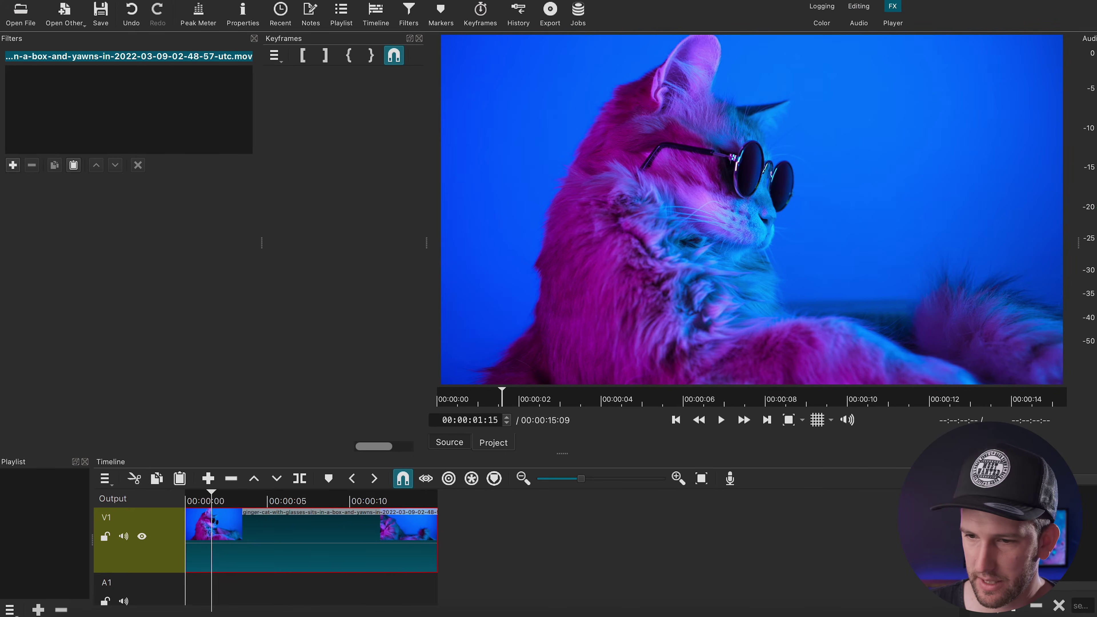
click(18, 170)
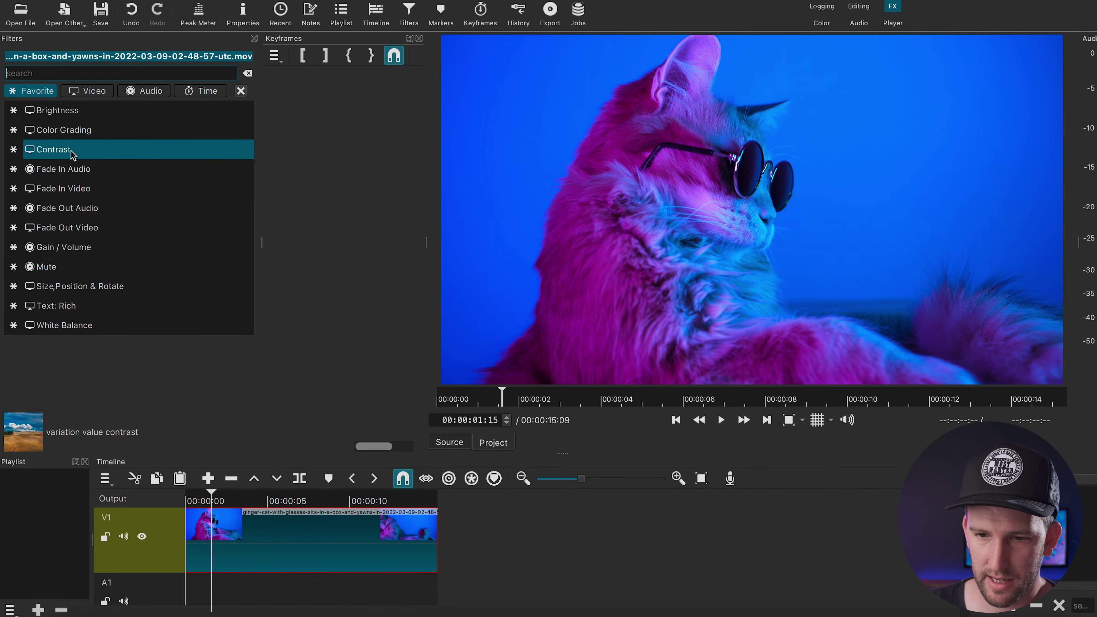
click(81, 288)
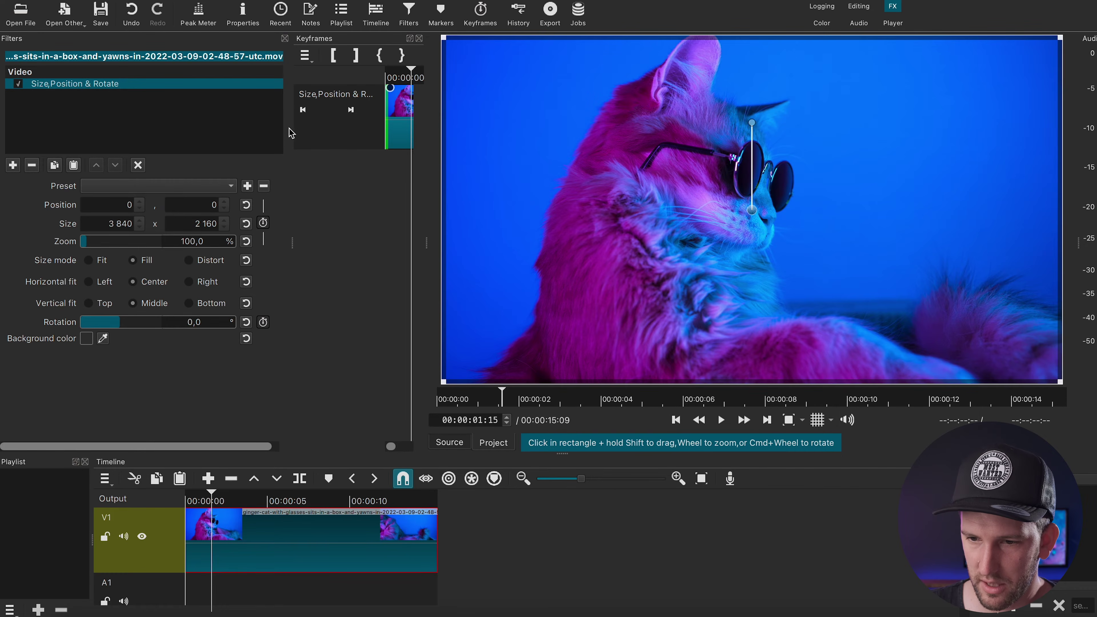
Set the cat clip's zoom to about 111.8%, try a rotation of about 21.2 degrees, and reset the rotation.
drag(101, 242, 107, 248)
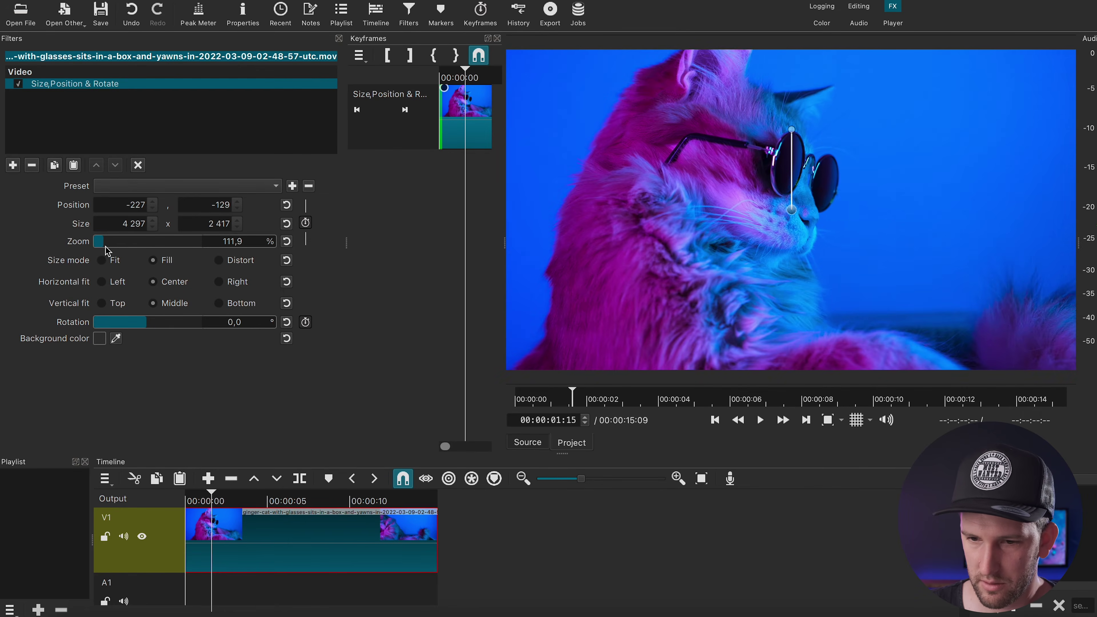
drag(147, 322, 317, 263)
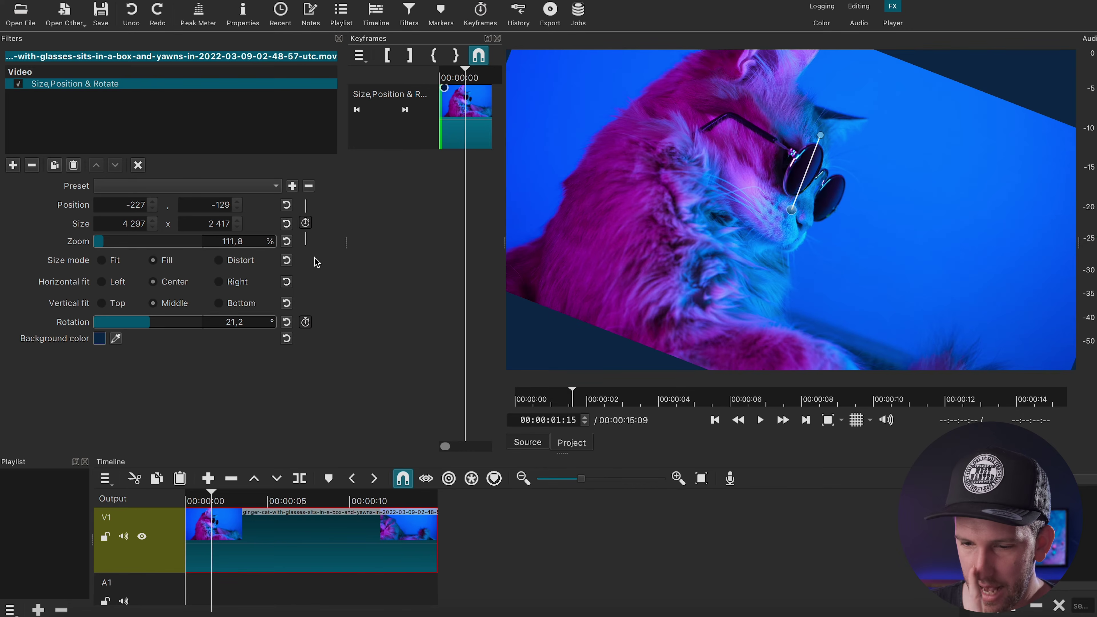
click(286, 322)
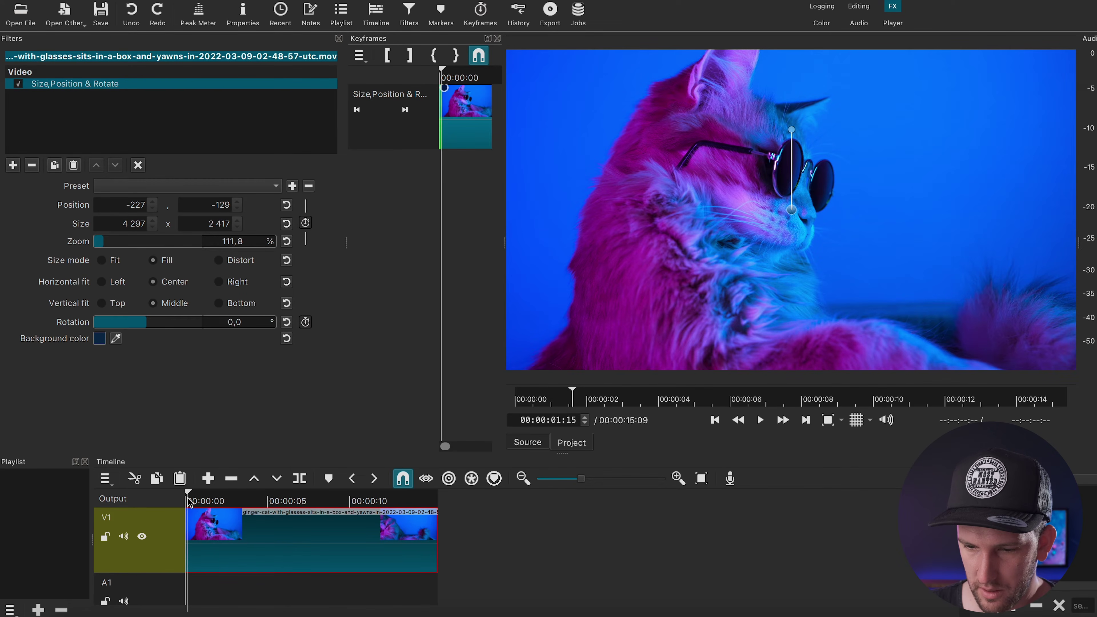
Try enabling size and position keyframes for the cat clip at 00:00:00:03.
click(306, 223)
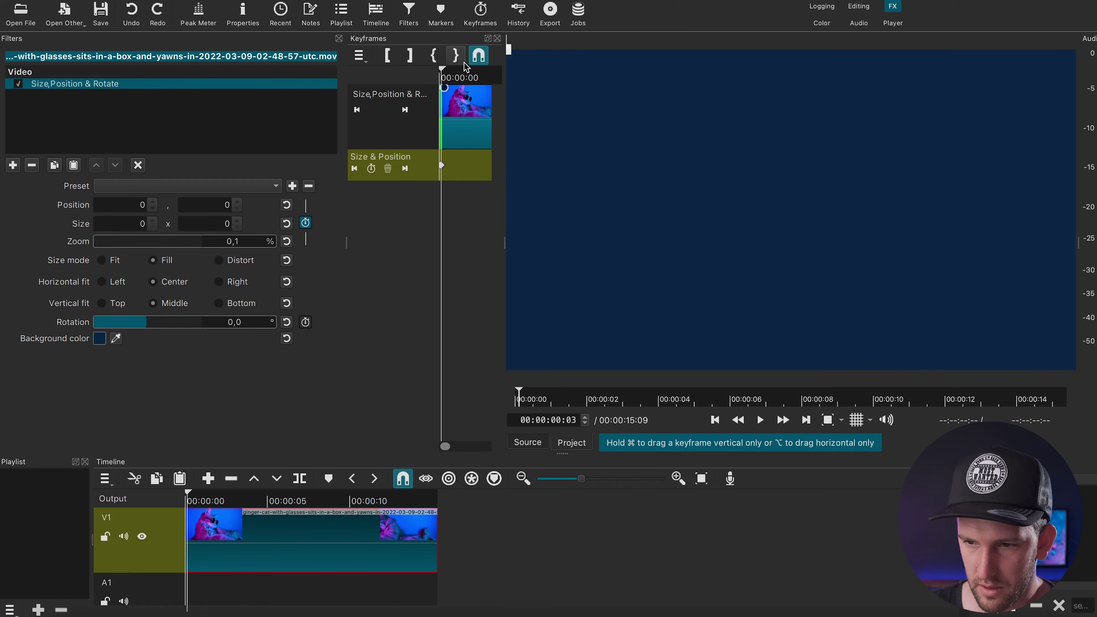
drag(248, 501, 429, 501)
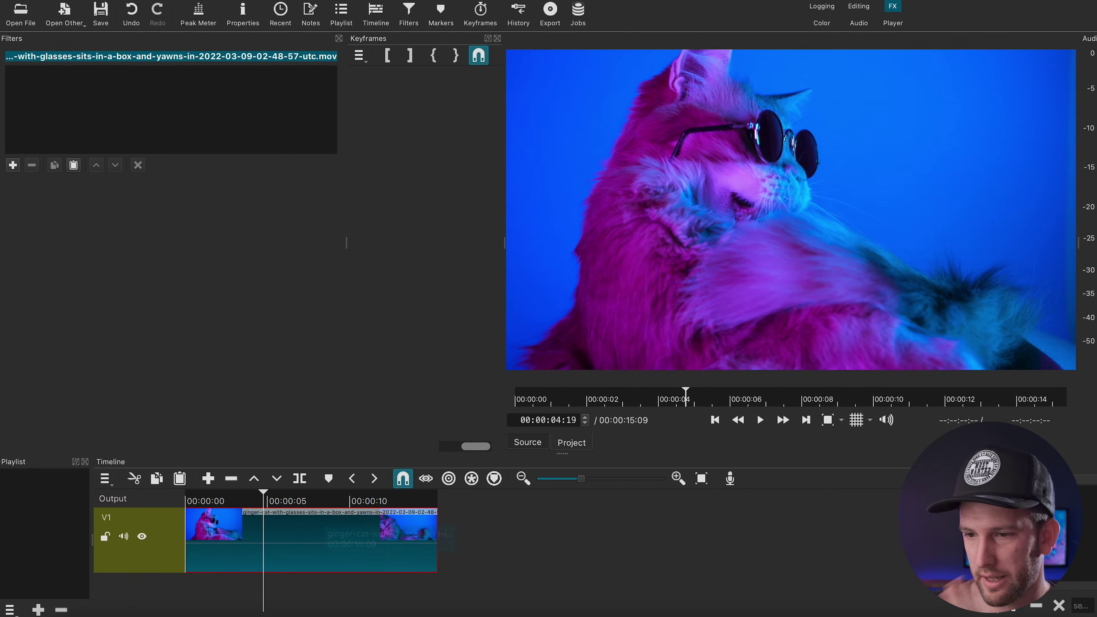
Enable size and position keyframes at 00:00:04:14, set the zoom to 100%, and reposition the image to fill the frame.
click(306, 223)
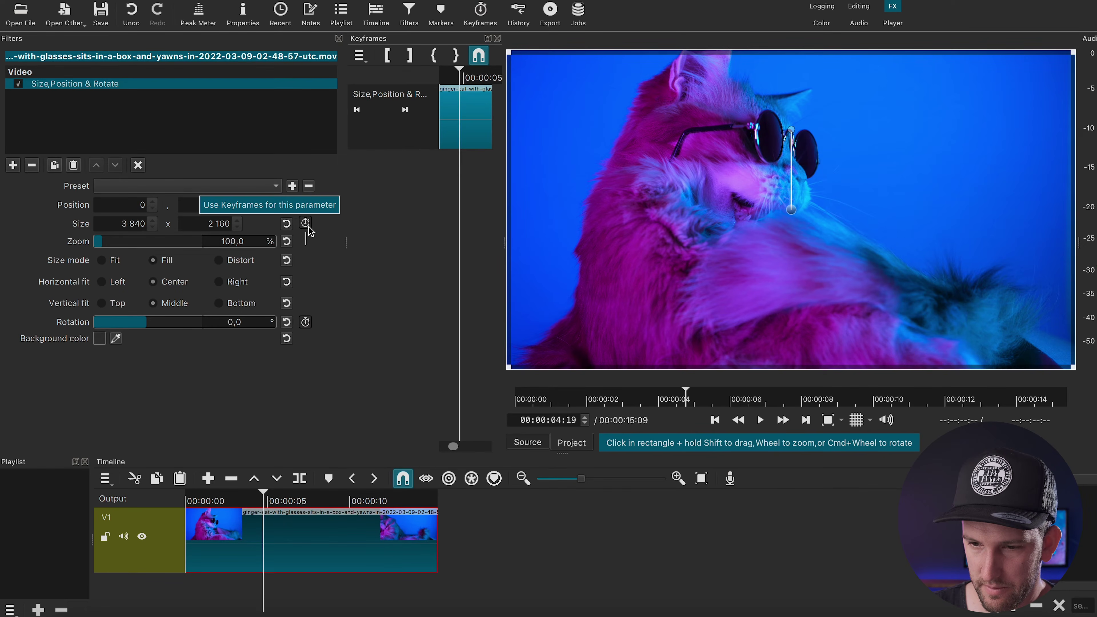
click(307, 226)
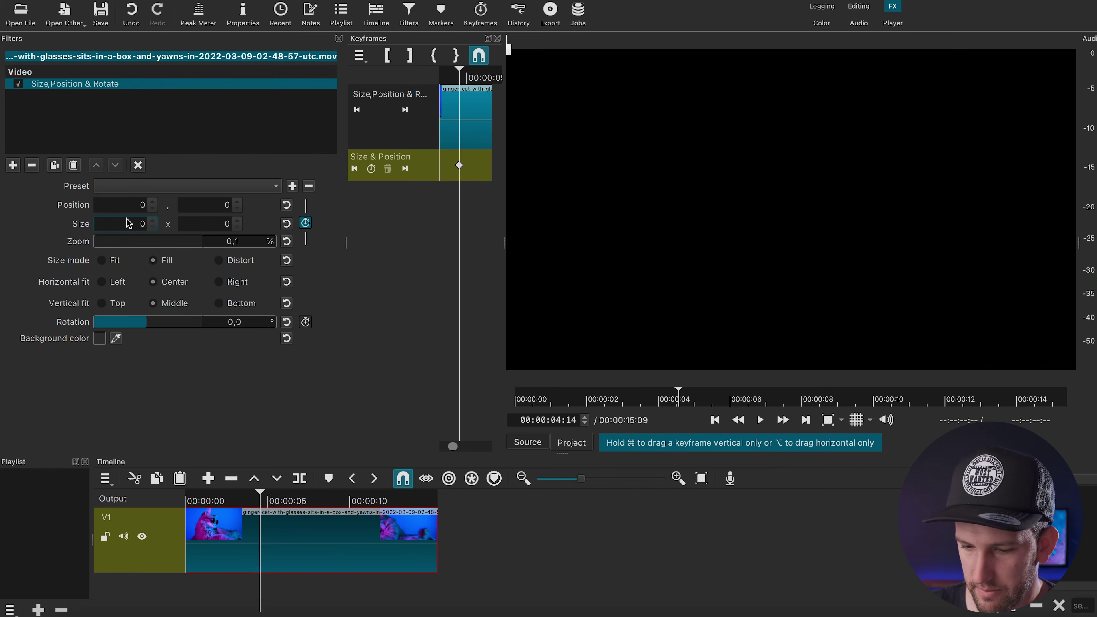
drag(100, 241, 103, 241)
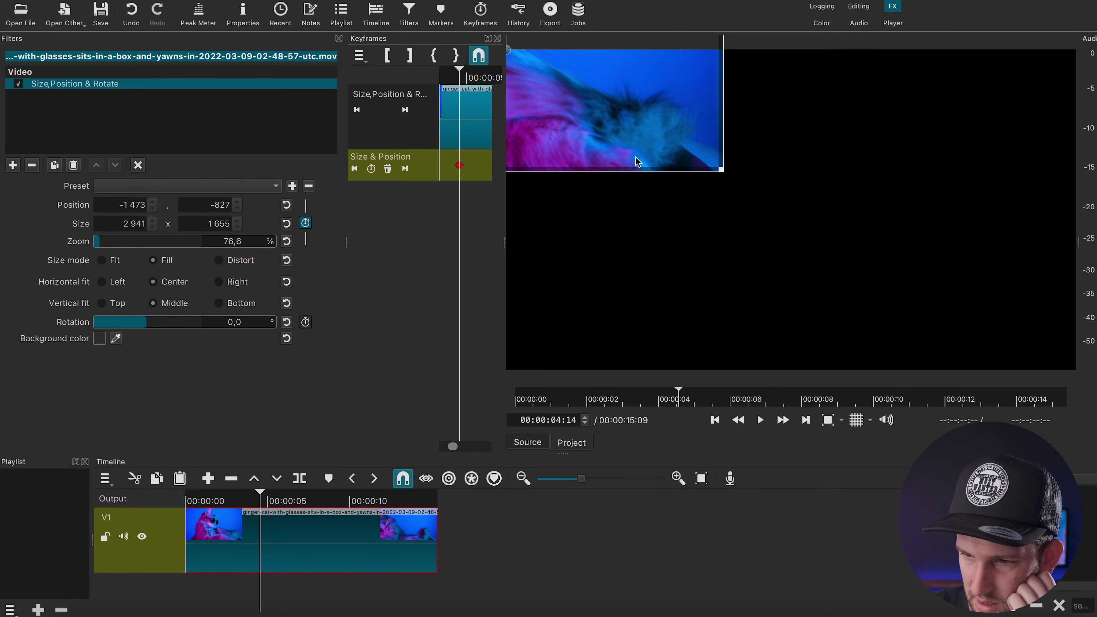
drag(636, 161, 842, 279)
drag(568, 85, 791, 209)
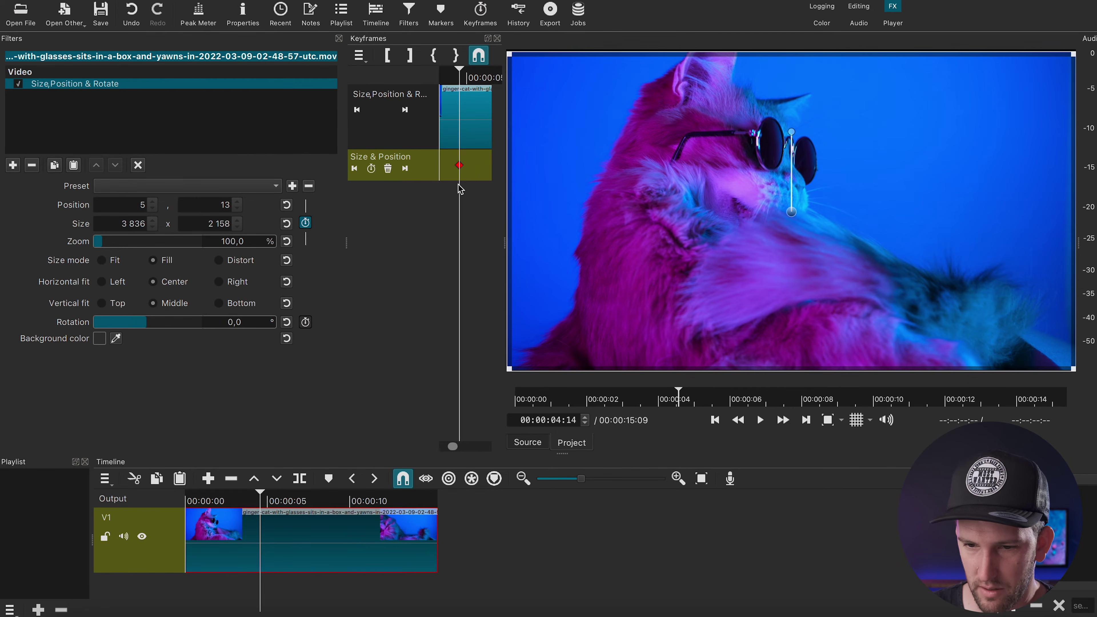
Move the size and position keyframe earlier, toward the start of the cat clip.
drag(461, 169, 452, 169)
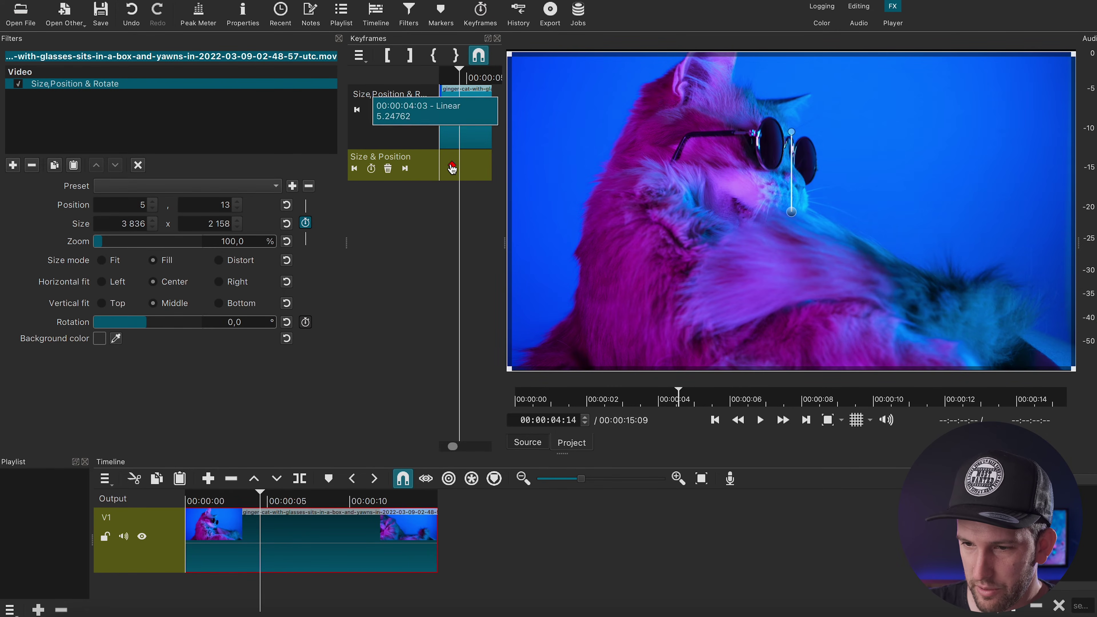
scroll(461, 280, up, 2)
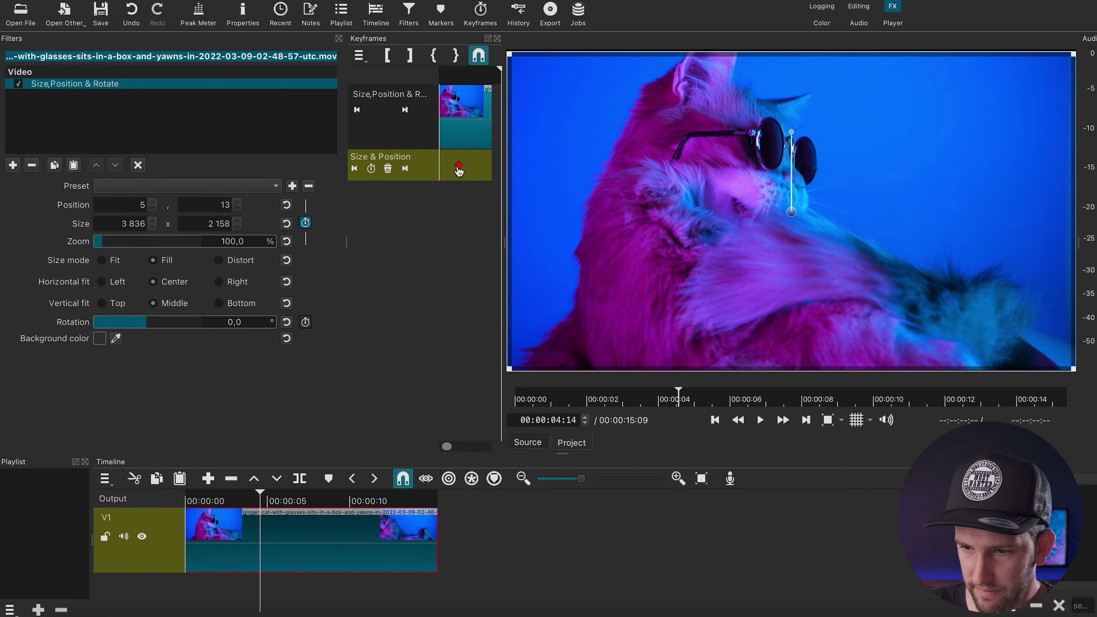
click(460, 169)
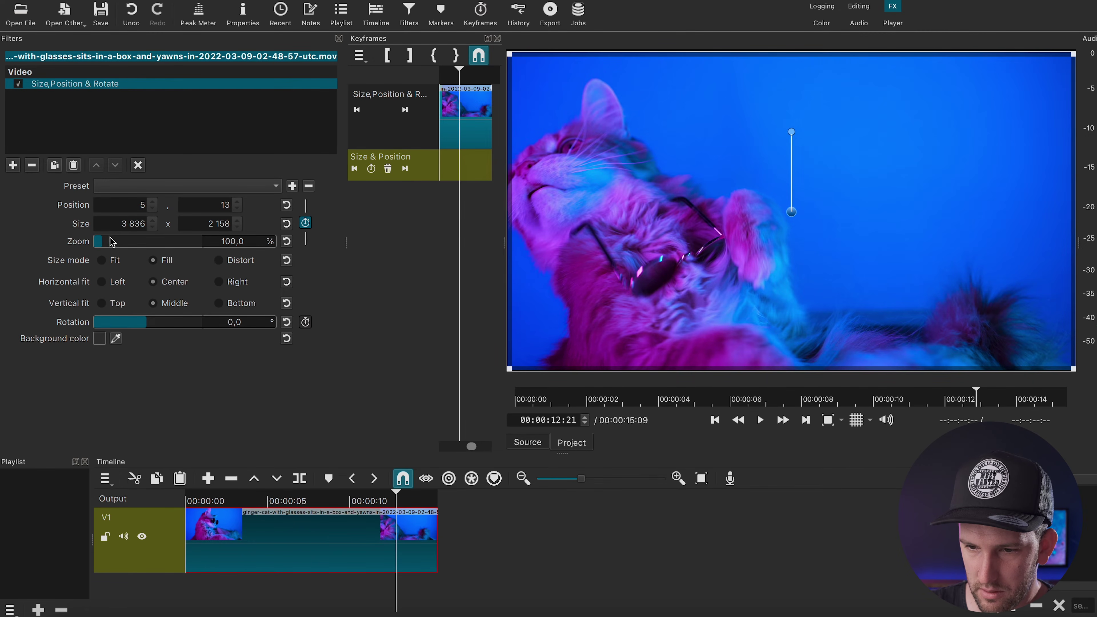
Add a keyframe at 00:00:12:21 with 130% zoom and a shifted position, and scrub through the resulting zoom.
scroll(232, 246, up, 6)
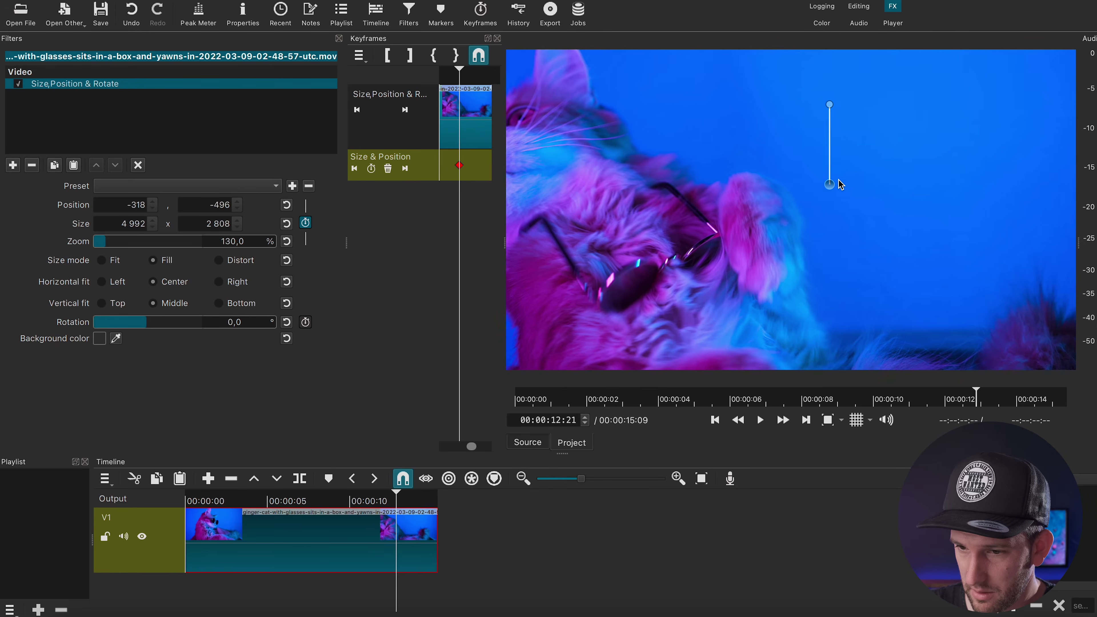
drag(839, 180, 863, 177)
drag(216, 503, 190, 501)
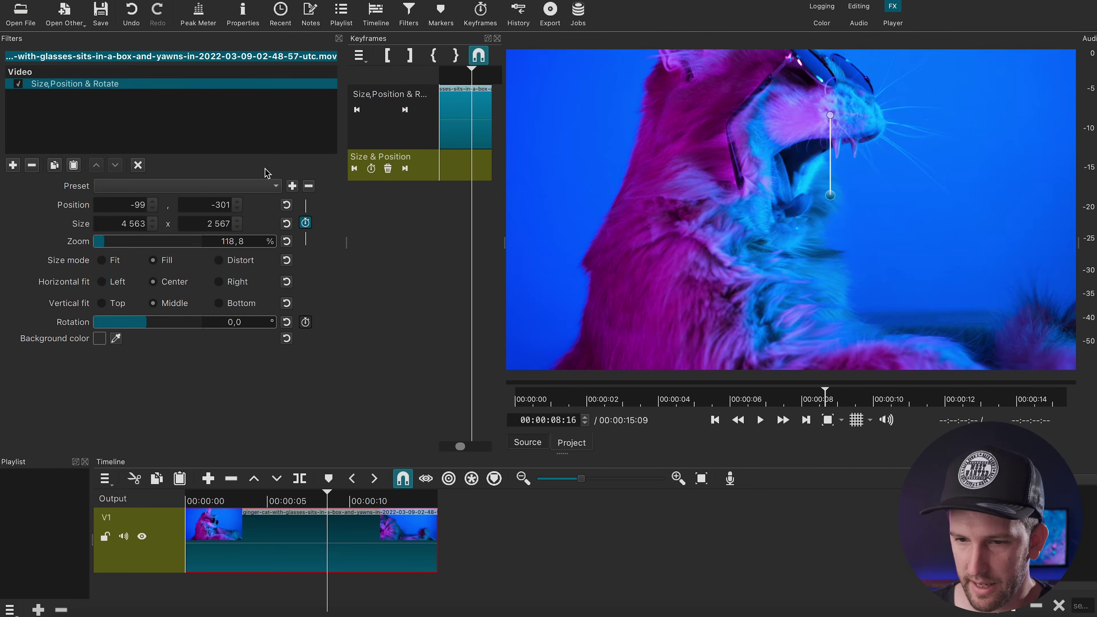
Examine the full list of video filters that can be added to the cat clip.
click(13, 164)
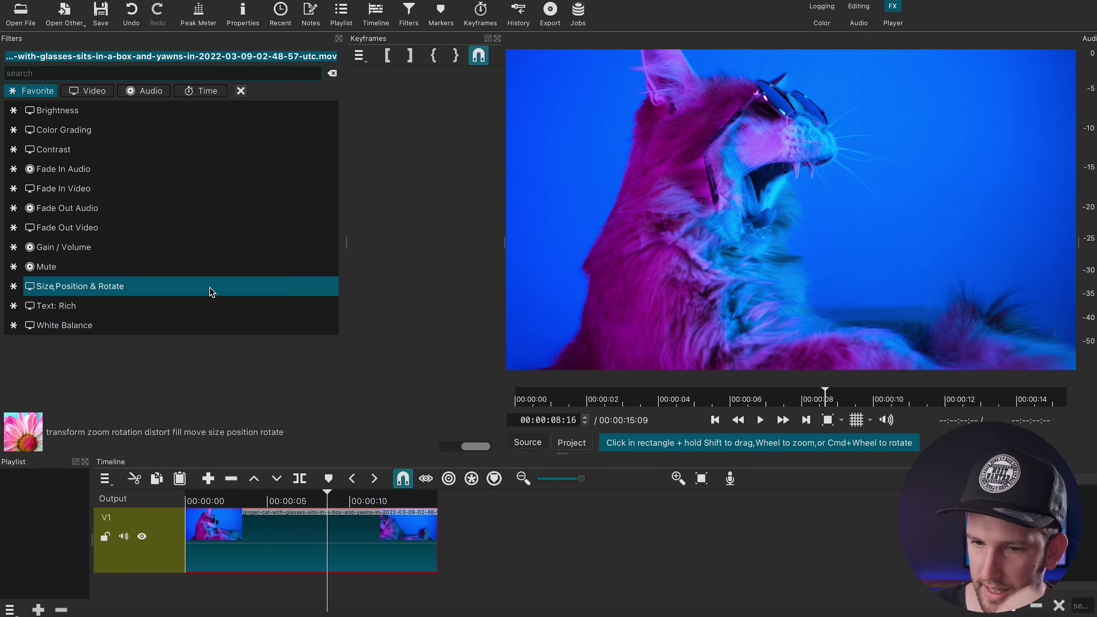
click(87, 90)
scroll(105, 272, down, 10)
scroll(105, 271, up, 15)
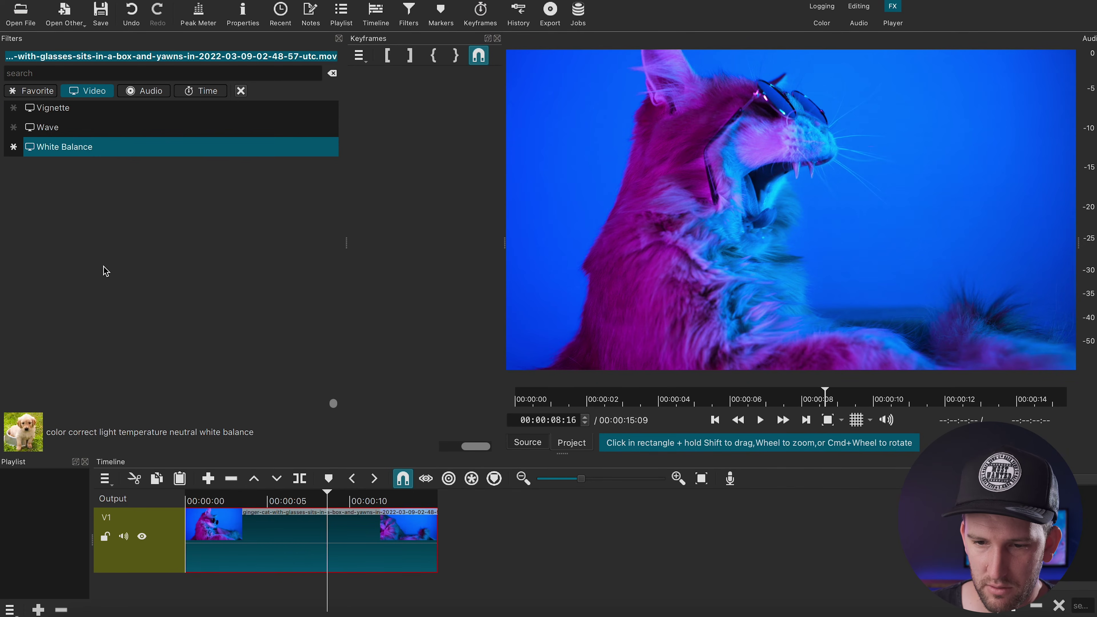
Add the Mask: Apply and Mask: Simple Shape filters to the cat clip, placing Mask: Simple Shape above Mask: Apply.
scroll(106, 271, down, 2)
scroll(105, 272, down, 10)
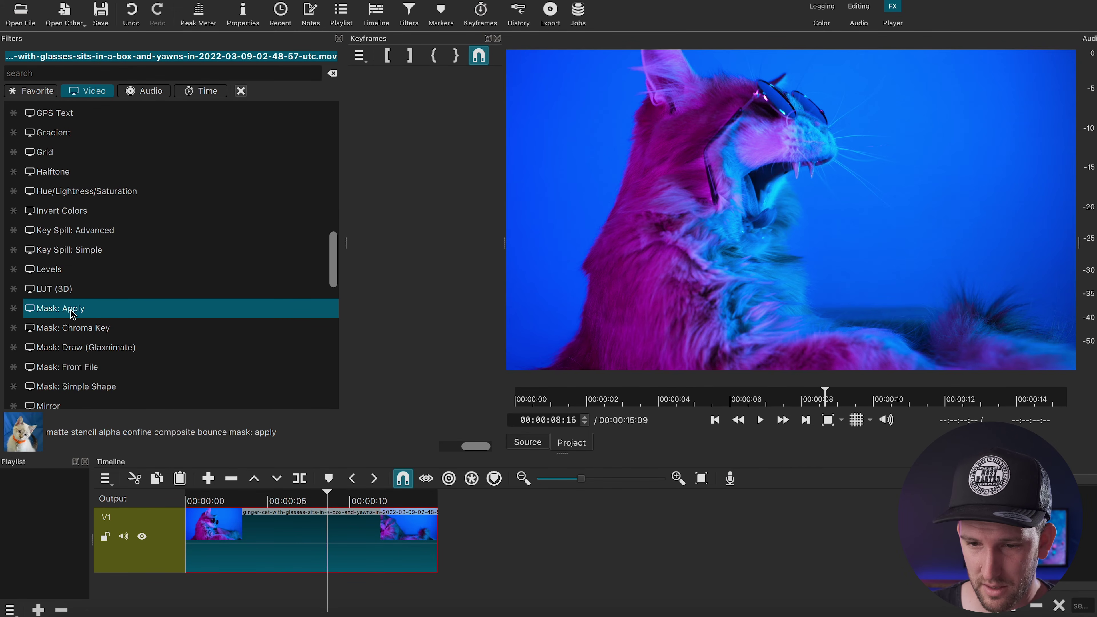
click(93, 310)
click(12, 165)
scroll(85, 328, down, 10)
click(62, 364)
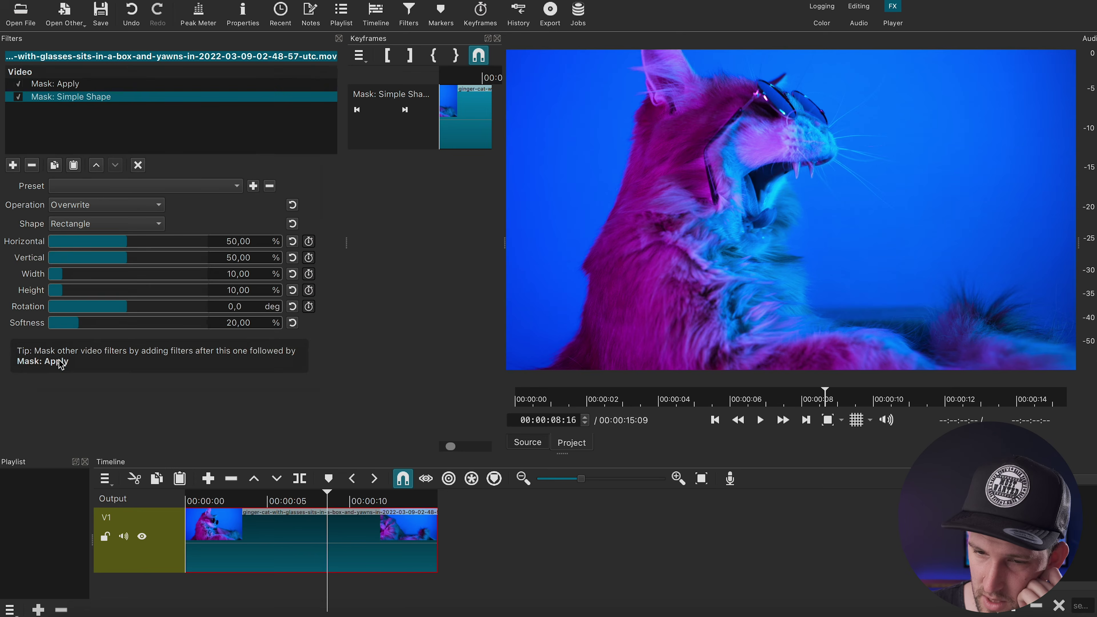
mouse_move(64, 101)
mouse_down()
mouse_move(64, 115)
mouse_move(82, 95)
mouse_up()
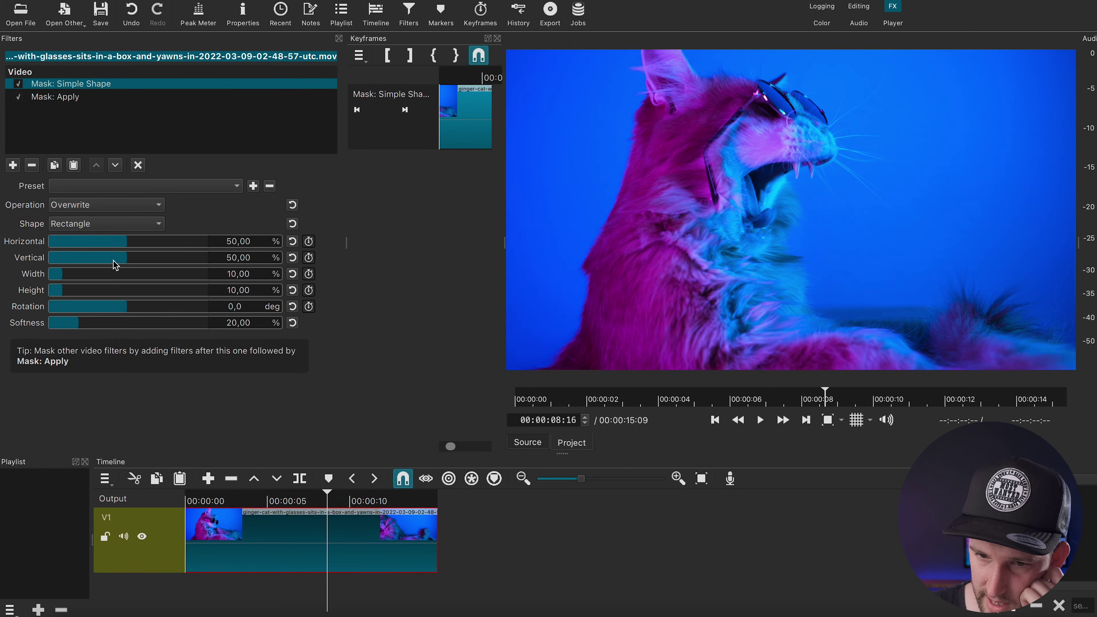
At 00:00:02:07, set the simple shape mask to Maximum operation and Ellipse shape, with horizontal 93.55%, width 25.40% and height 29.84%.
click(225, 502)
click(106, 205)
click(114, 226)
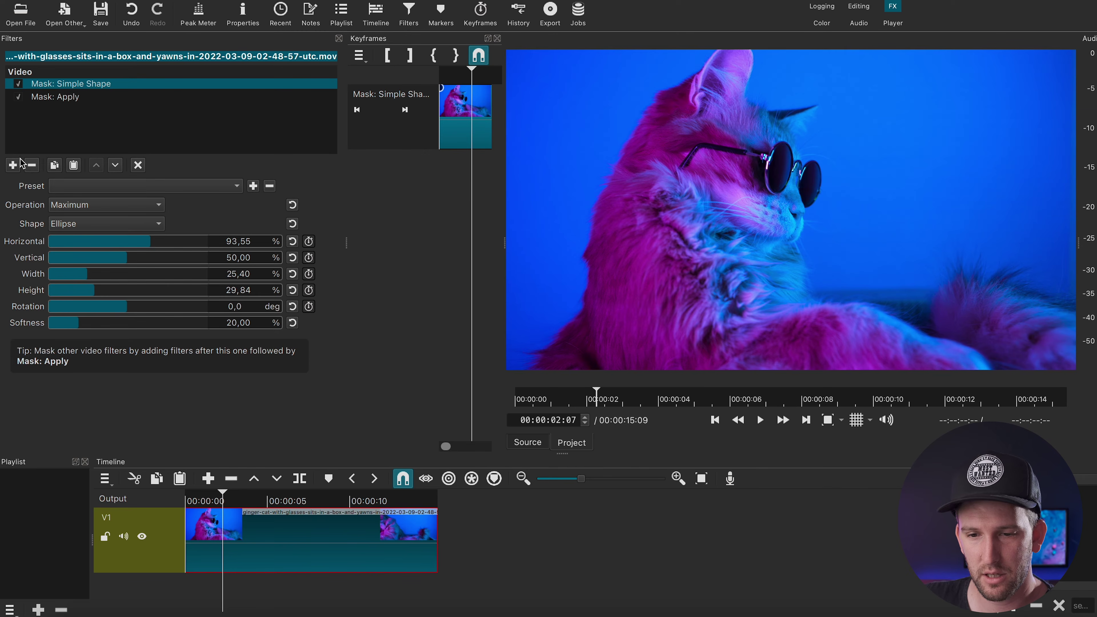
Browse the beginning of the video filter list for further effects to combine with the mask.
click(17, 166)
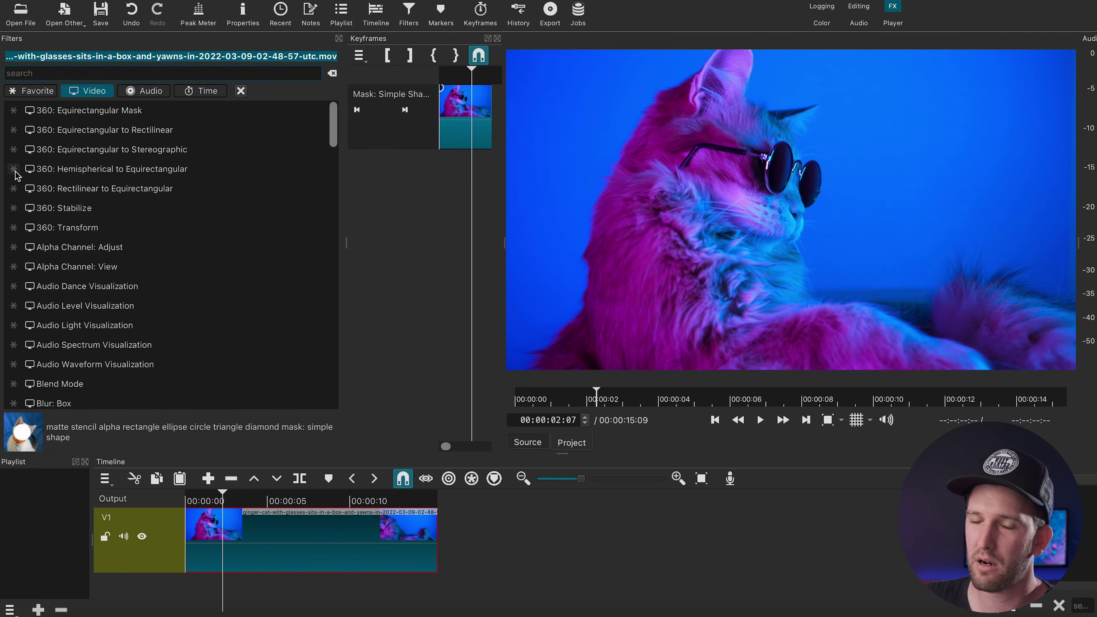
scroll(17, 175, down, 3)
scroll(161, 241, up, 2)
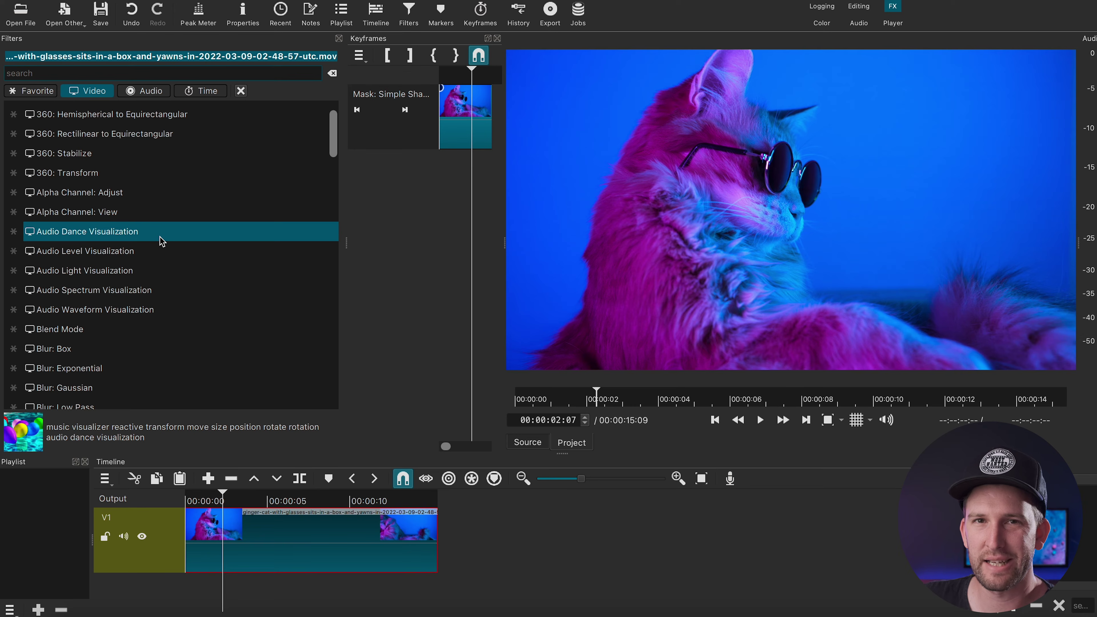